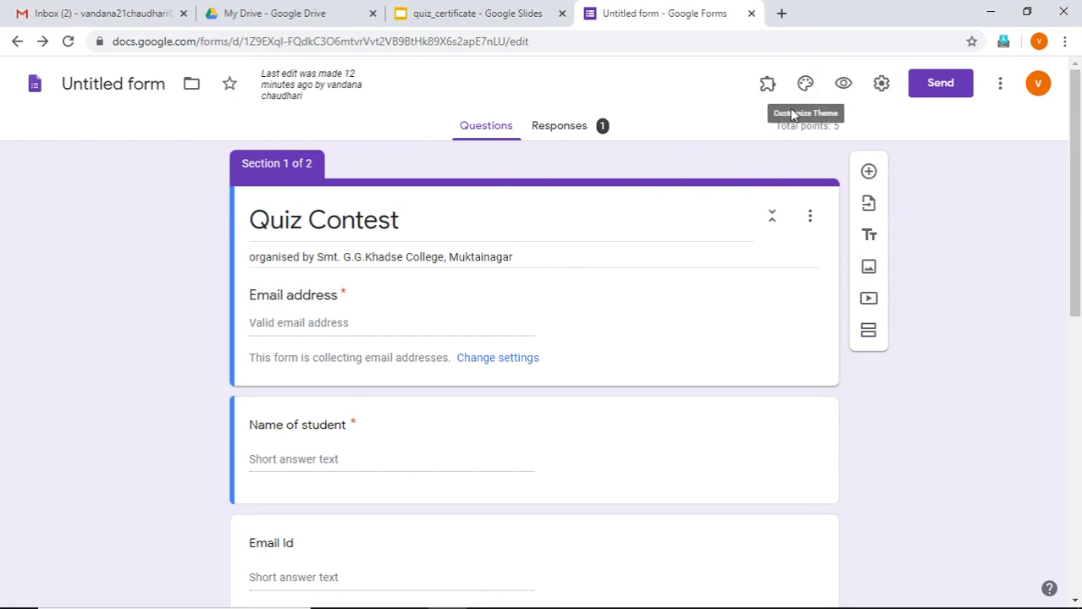
Show the Certify'em controls from the Add-ons menu and turn certification on for the quiz
left_click(768, 90)
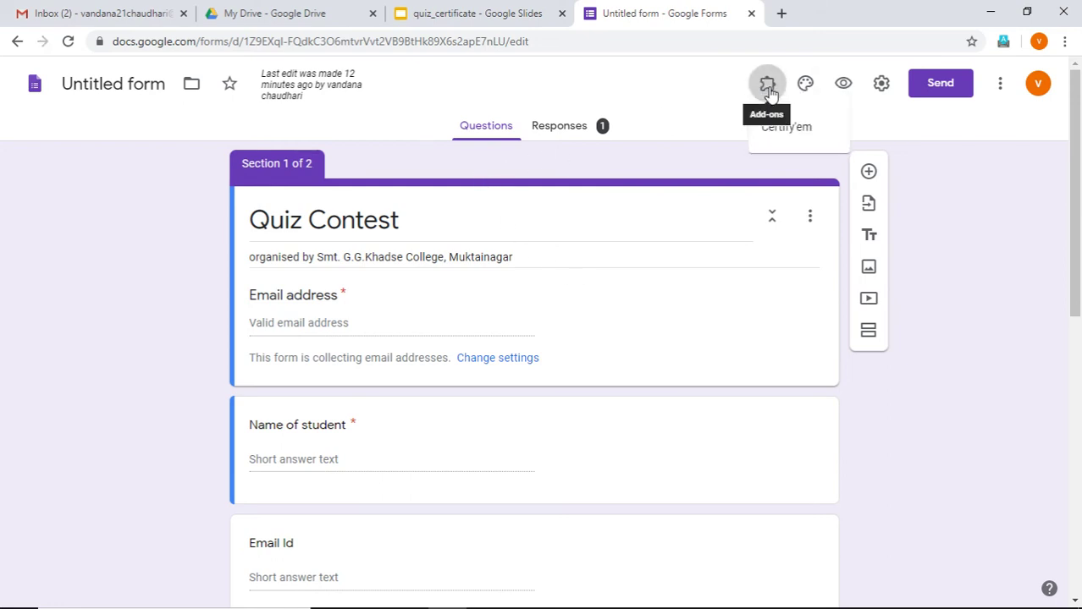
left_click(786, 127)
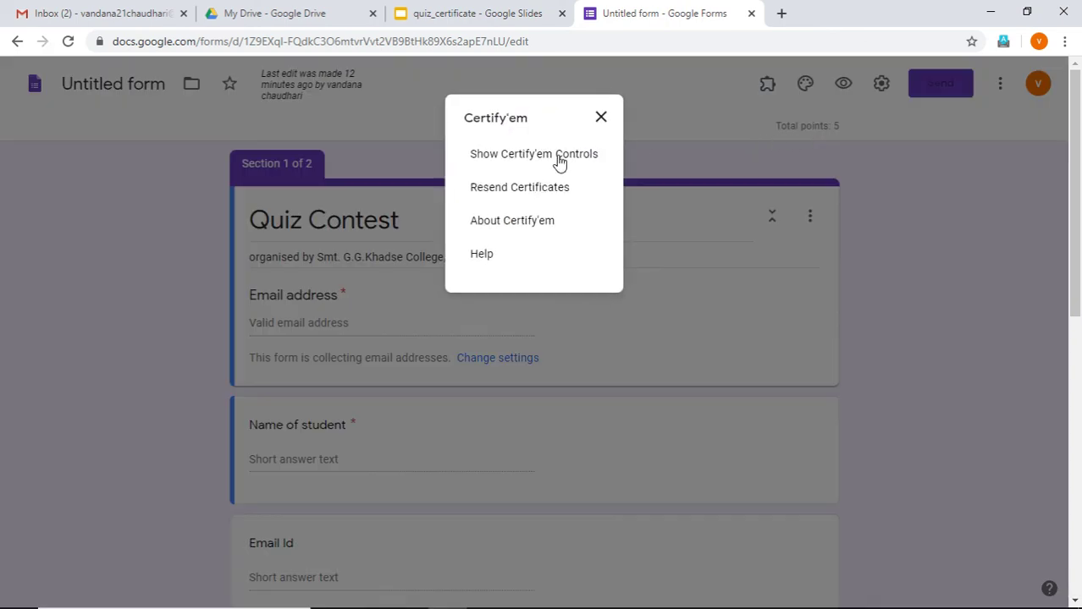
left_click(559, 157)
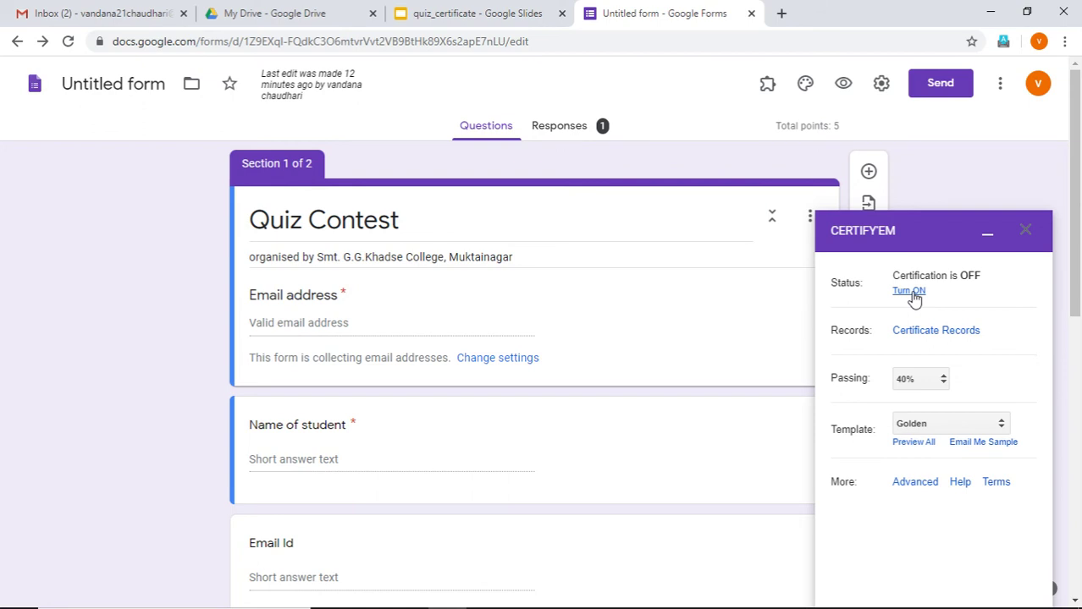
left_click(909, 291)
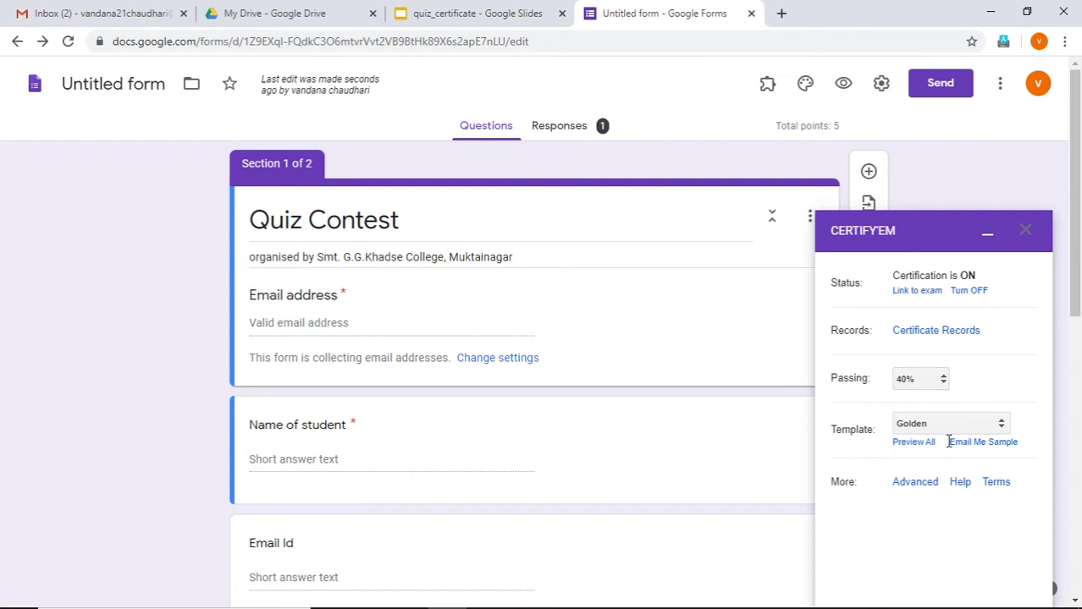
Select the quiz_certificate presentation as a custom certificate template and save the change
left_click(1000, 427)
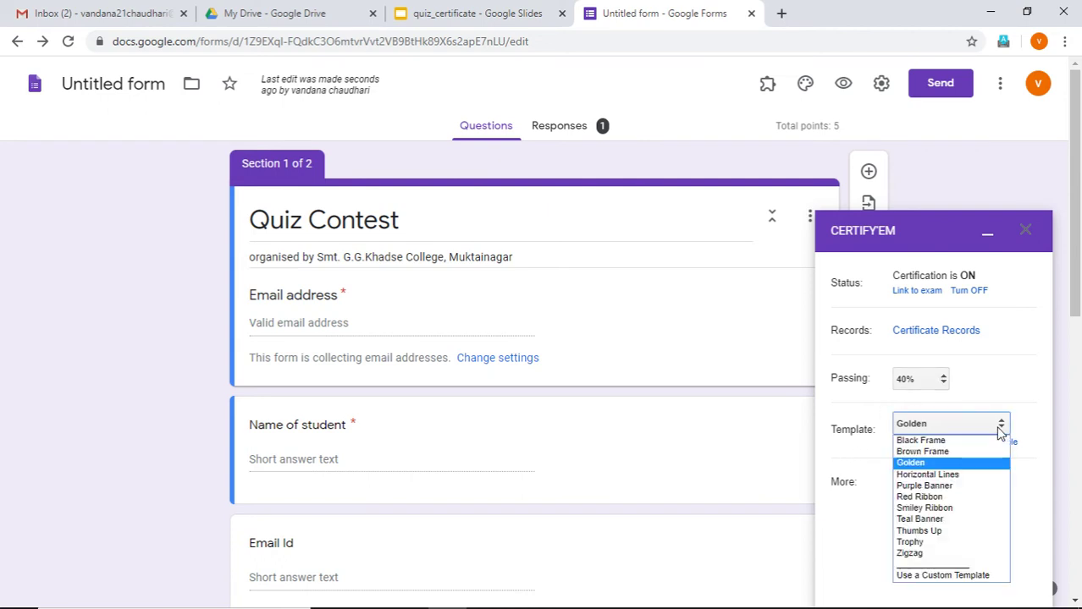
left_click(945, 576)
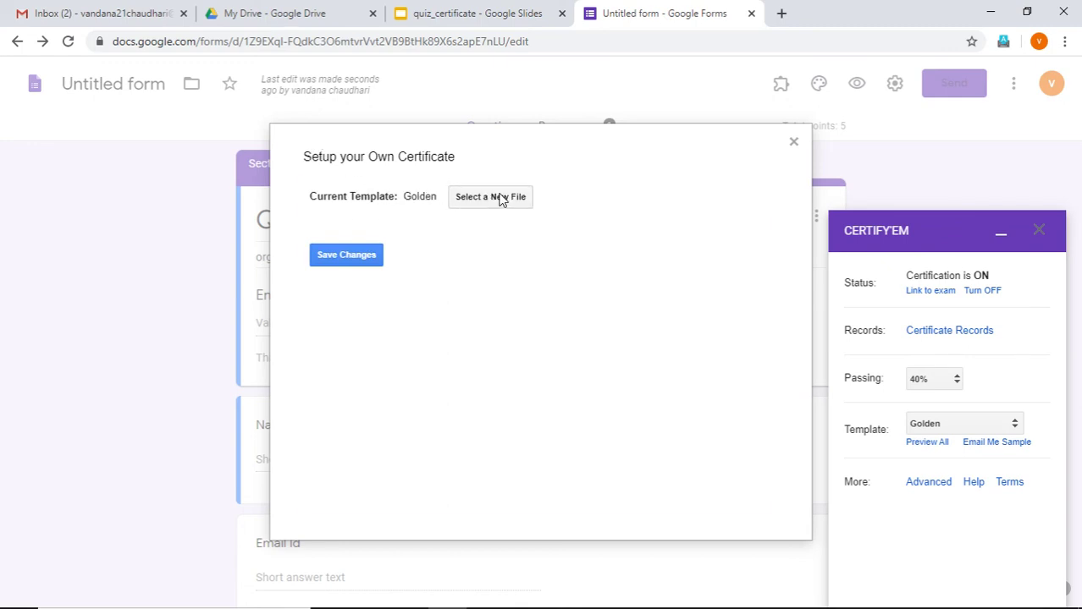
left_click(499, 198)
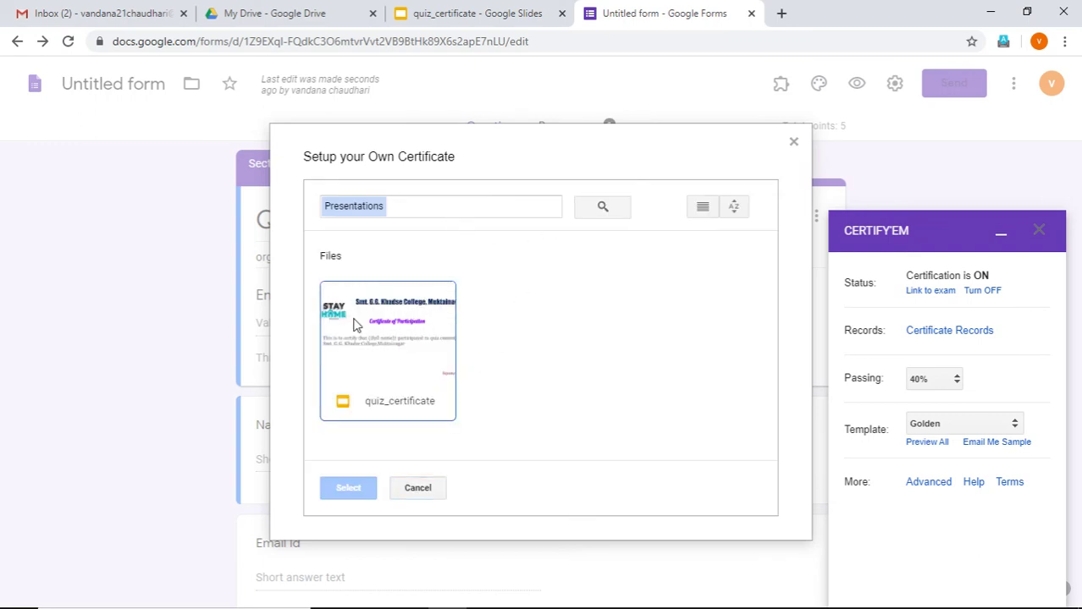
left_click(379, 340)
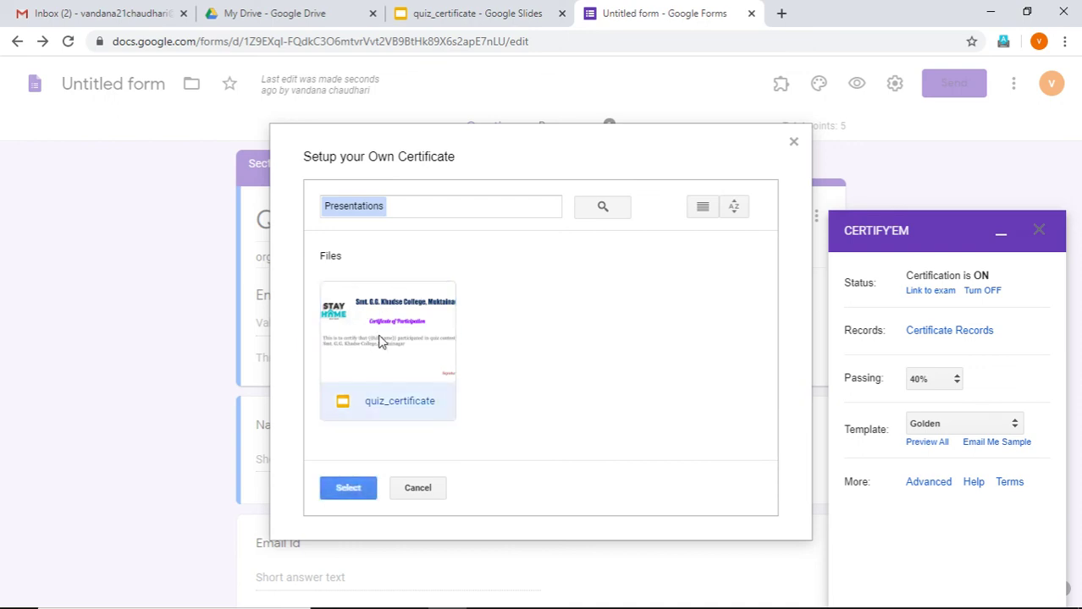
left_click(345, 492)
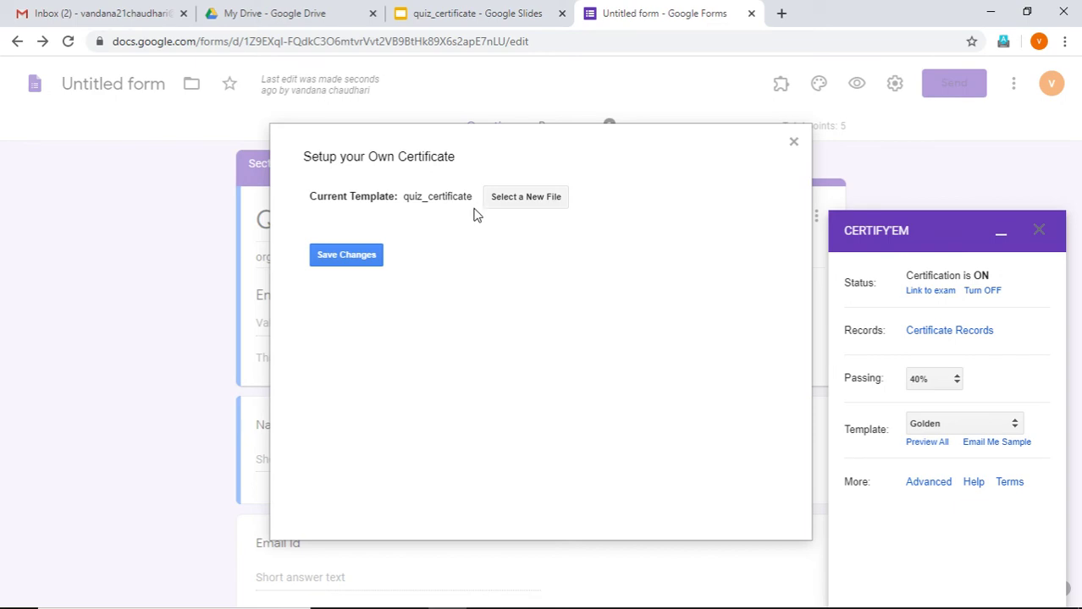
left_click(348, 259)
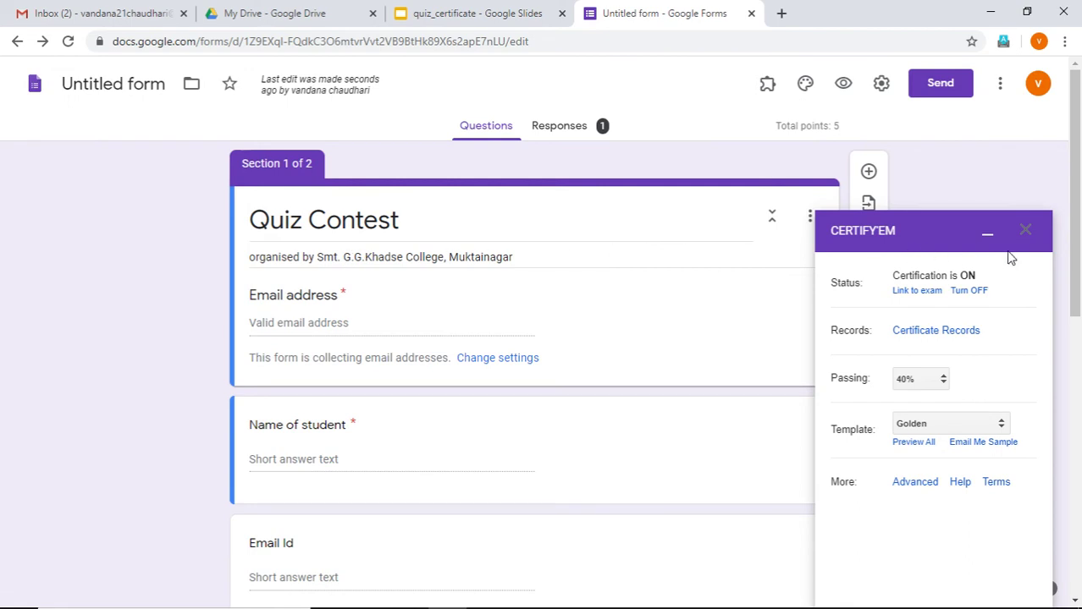
Close the Certify'em controls and check the quiz form
left_click(1026, 232)
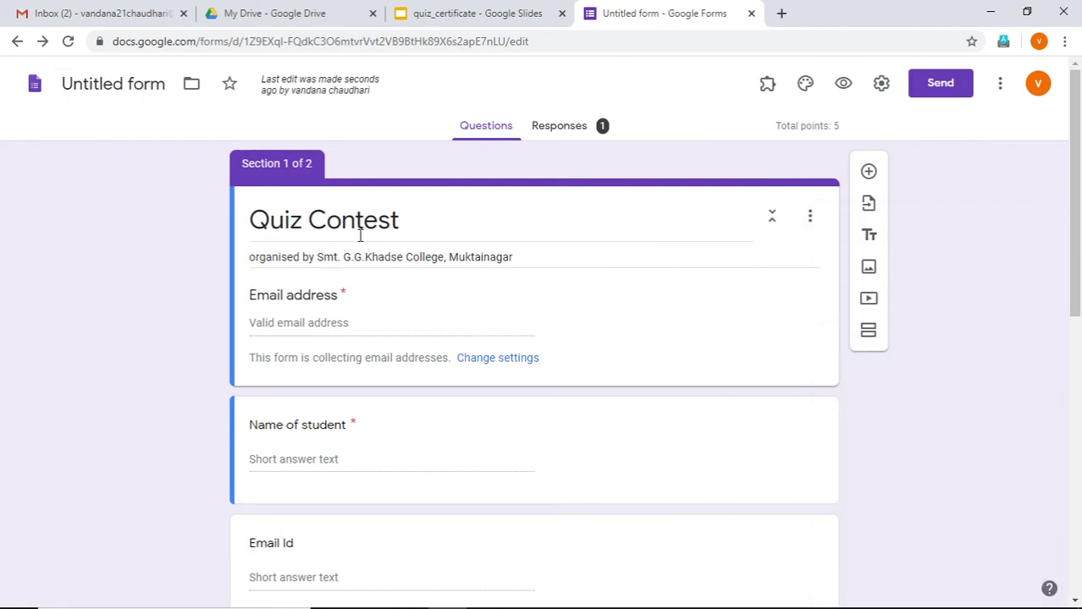
scroll(447, 303, "down", 4)
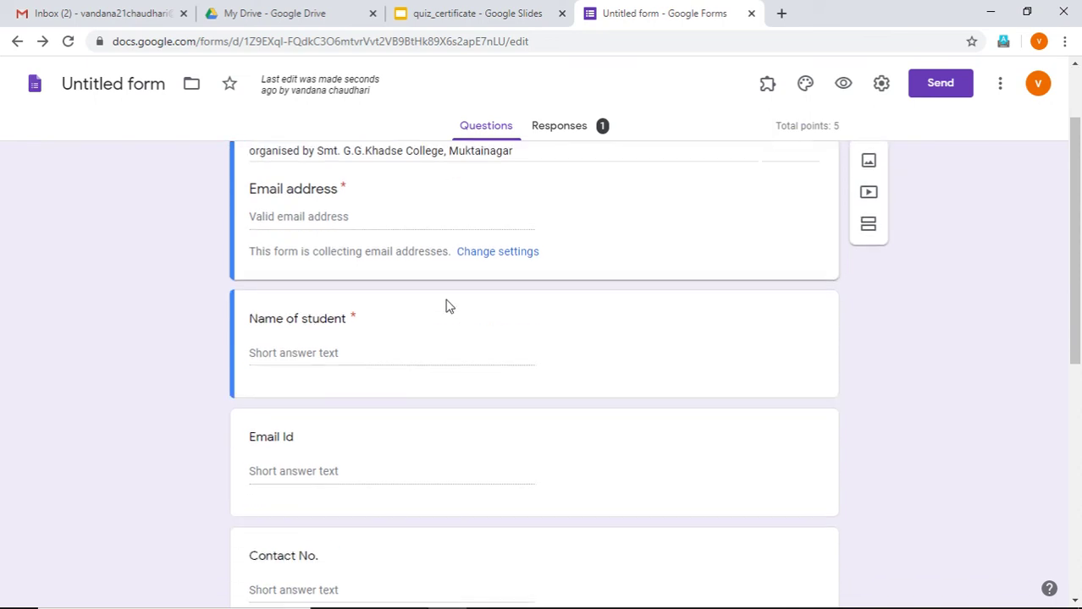
scroll(474, 309, "up", 4)
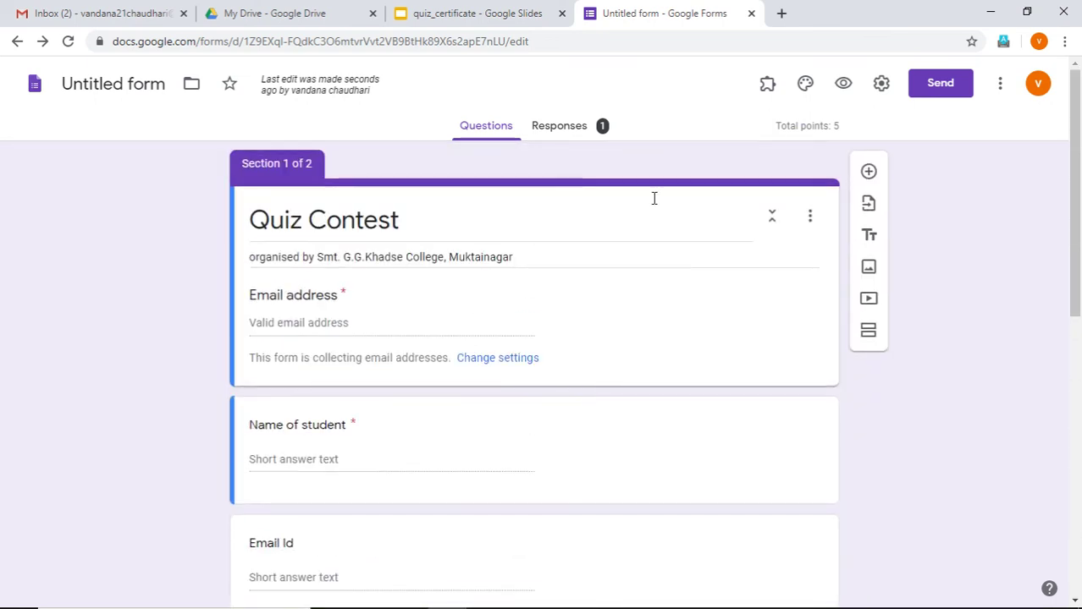
Preview the form as a respondent and enter the respondent's Gmail address
left_click(846, 92)
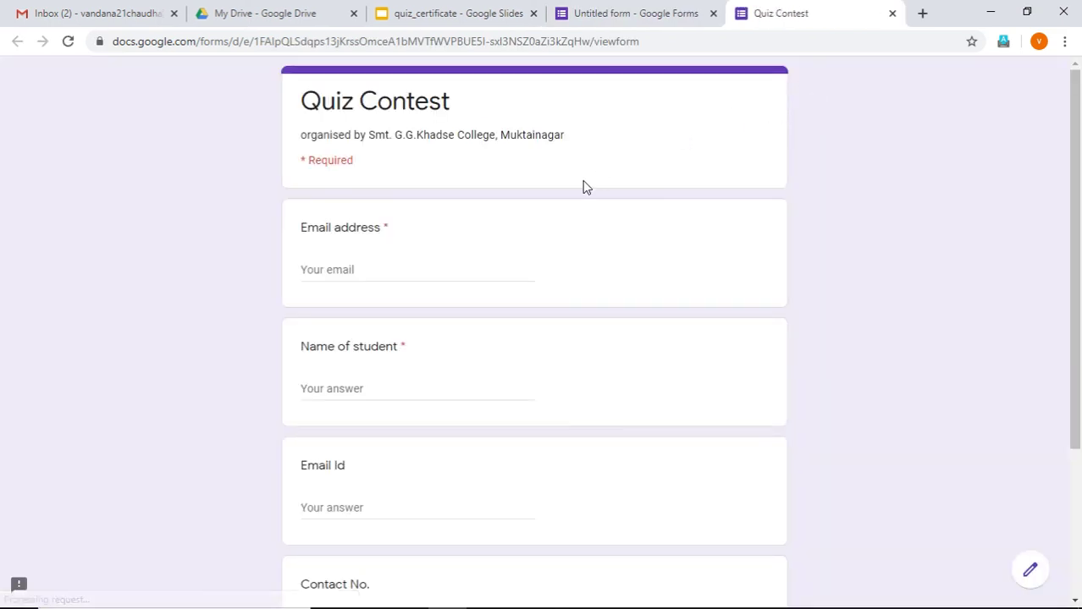
left_click(428, 269)
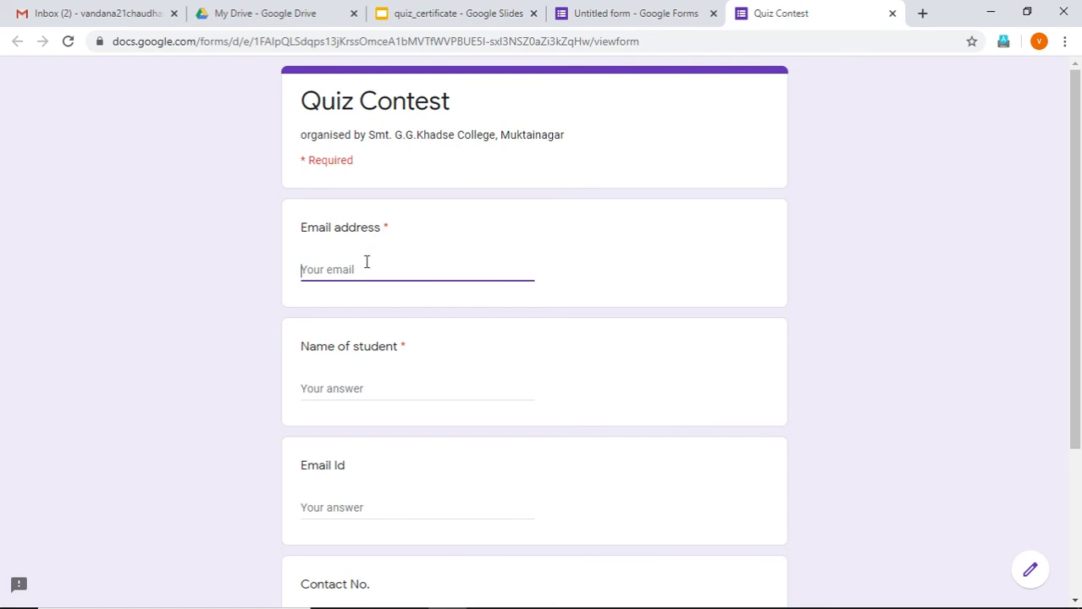
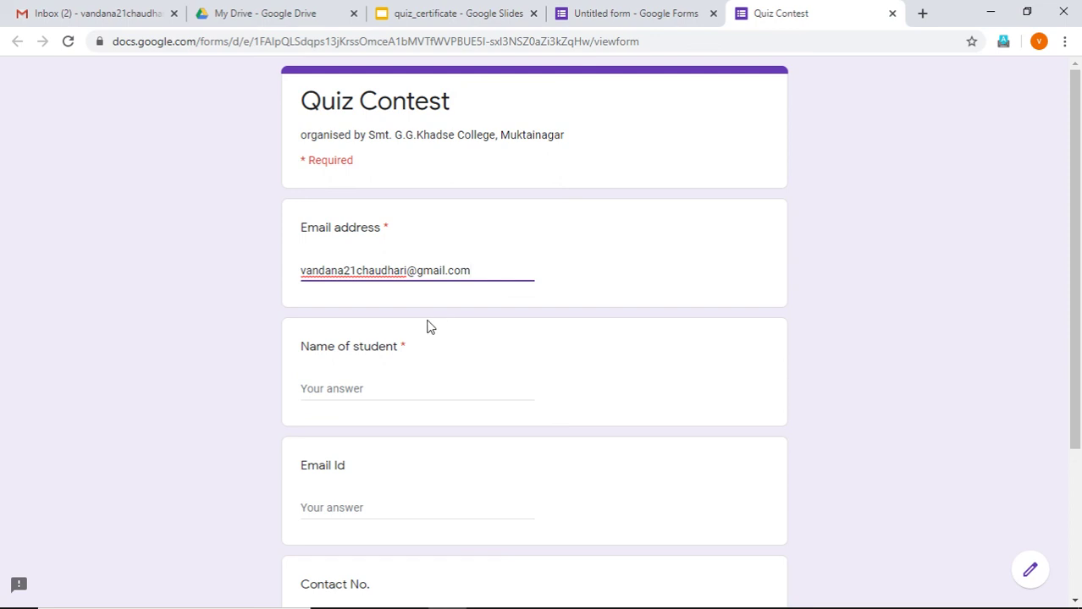
Enter the student's name and continue to the Computer Quiz section
left_click(408, 386)
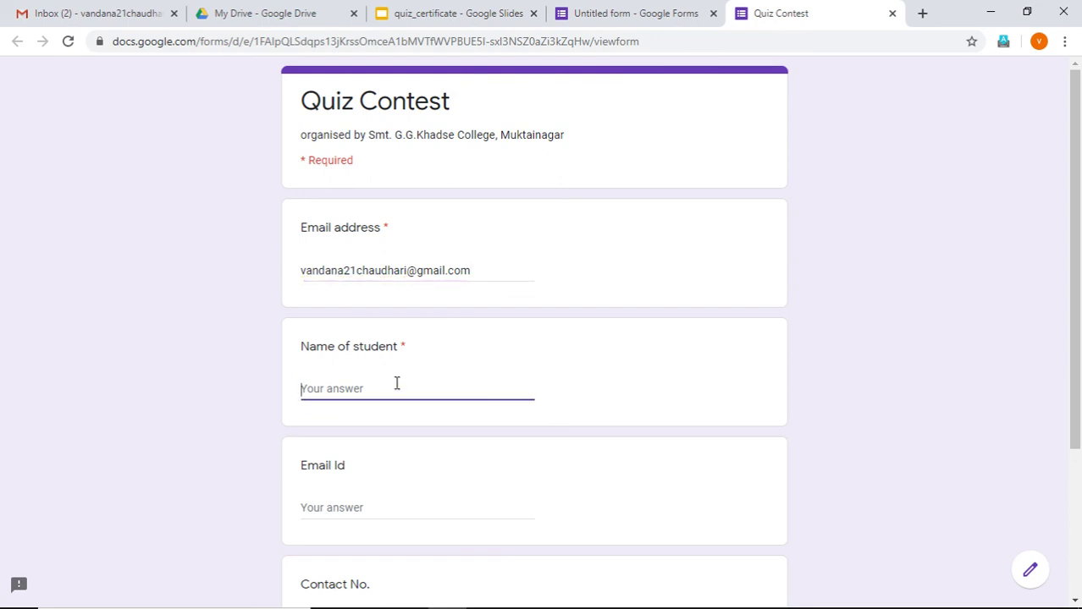
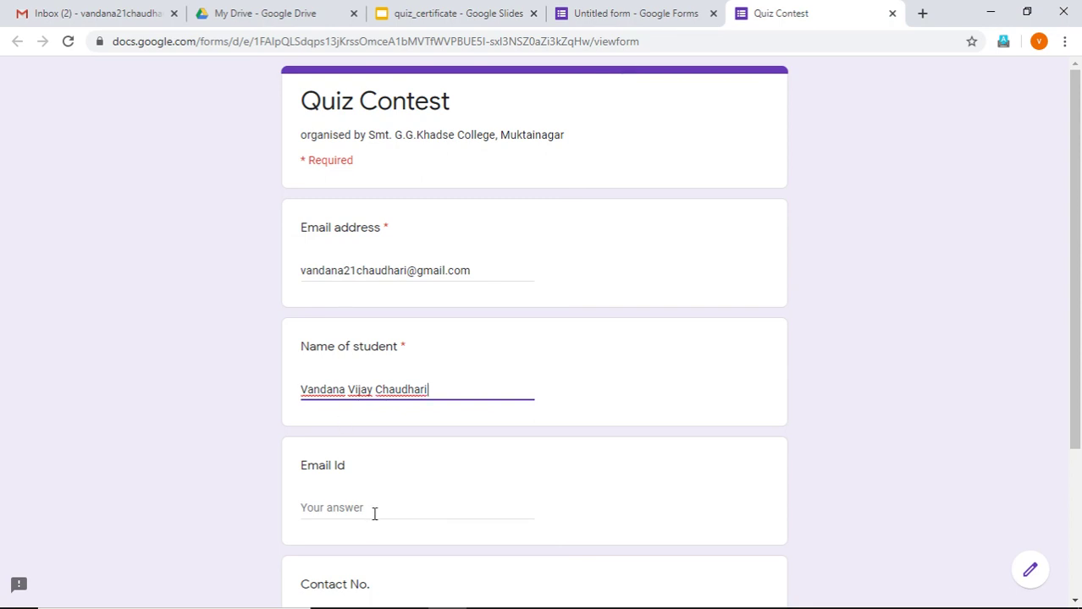
scroll(377, 502, "down", 2)
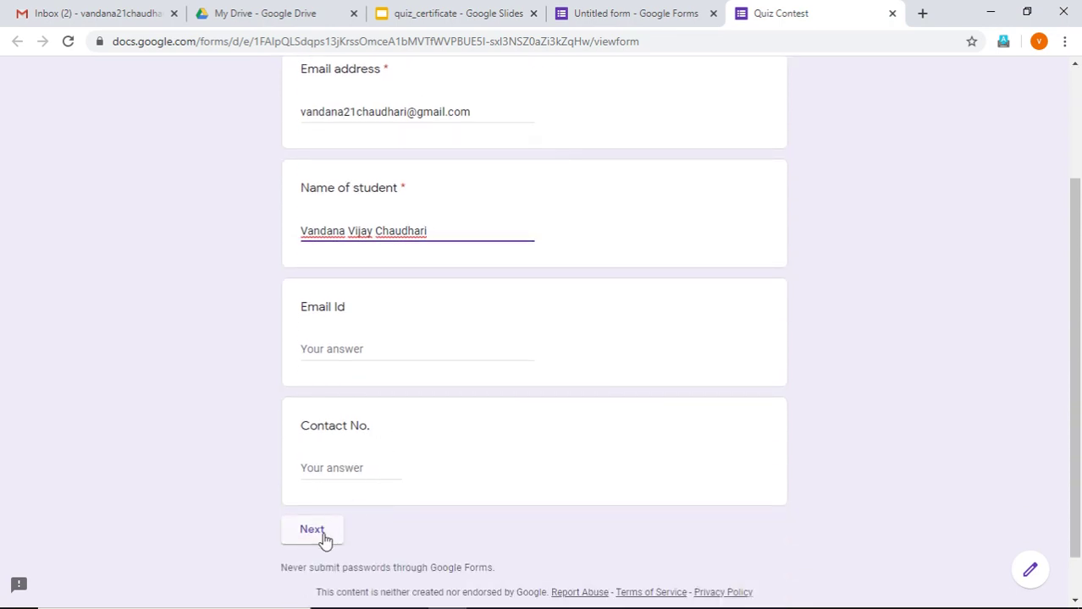
left_click(322, 537)
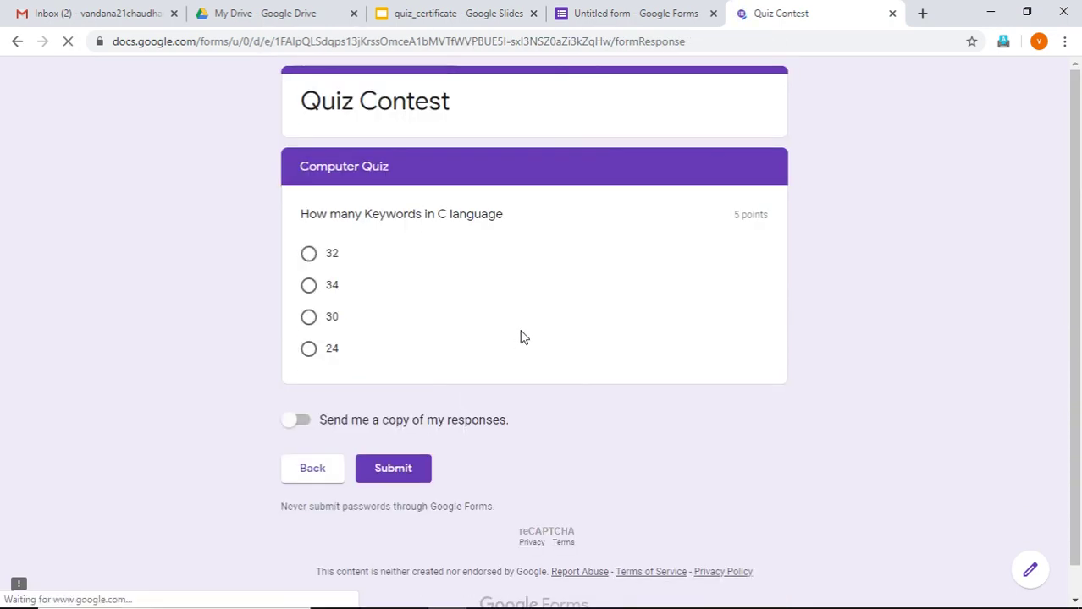
Answer 32 for the C keywords question, submit, and review the 5/5 score
left_click(310, 260)
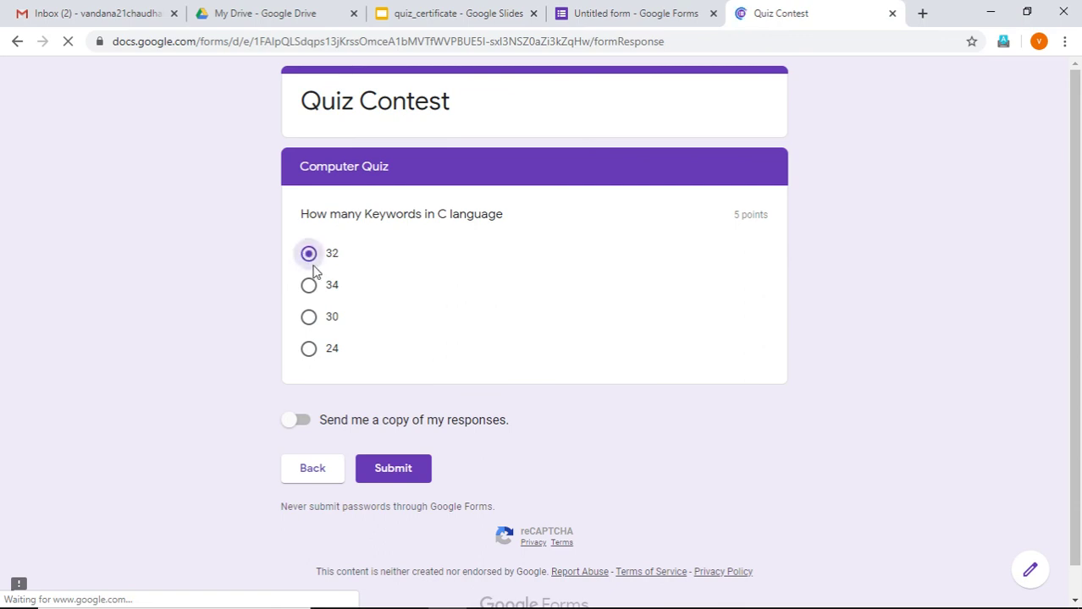
left_click(404, 479)
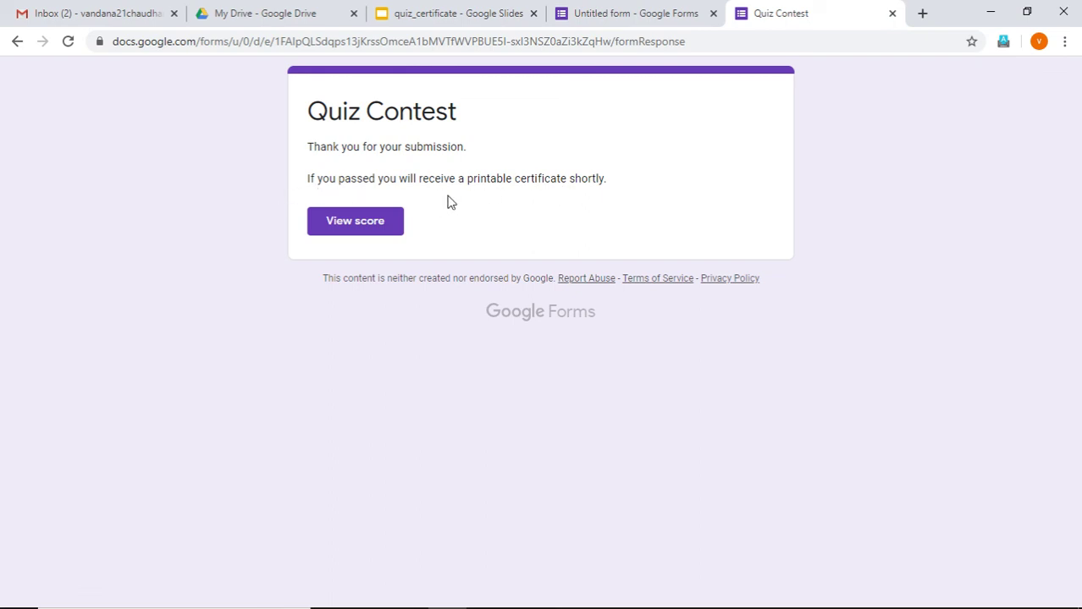
left_click(371, 229)
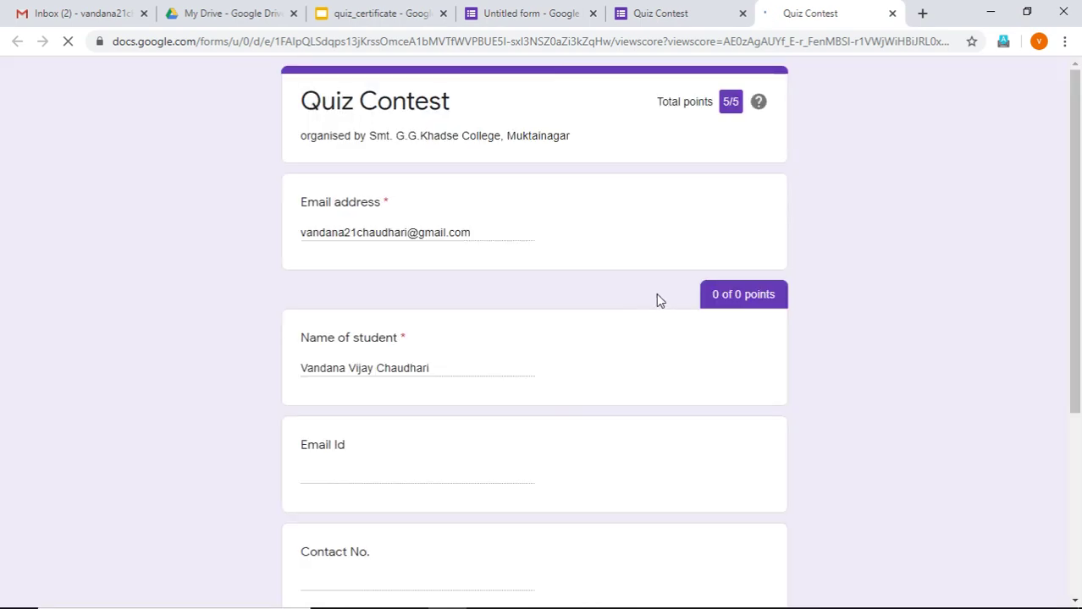
scroll(696, 190, "down", 5)
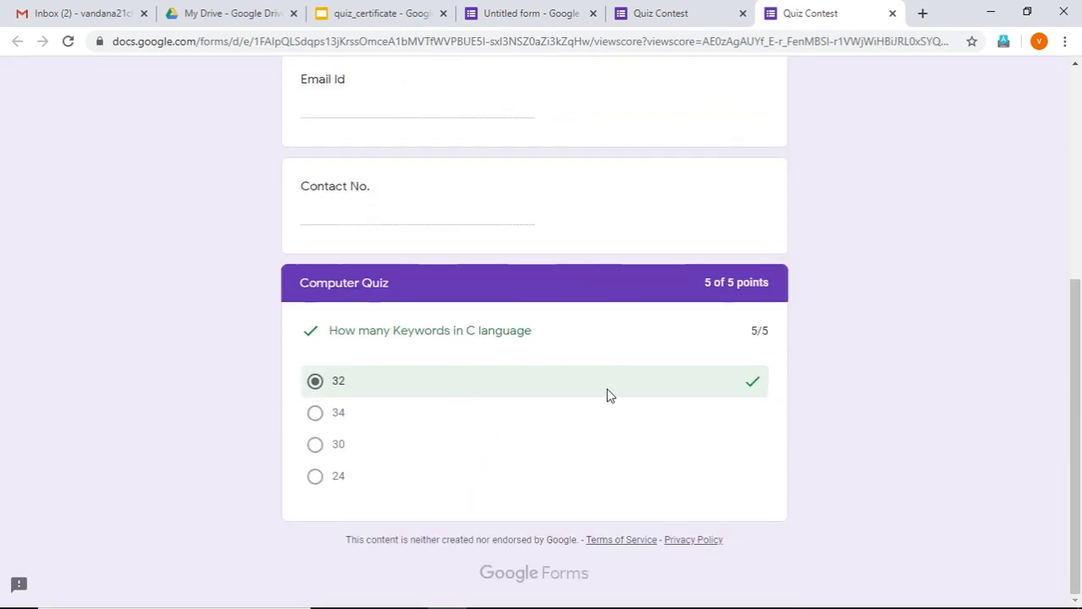
scroll(645, 351, "up", 5)
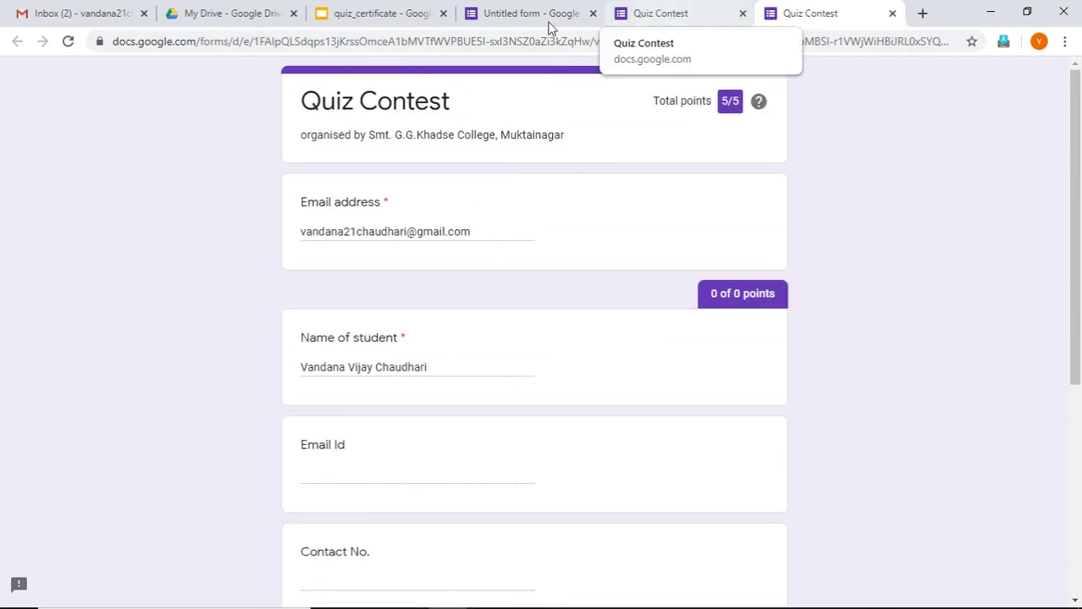
Open the 'Your certificate is here' email in Gmail, then download and open the PDF certificate
left_click(57, 20)
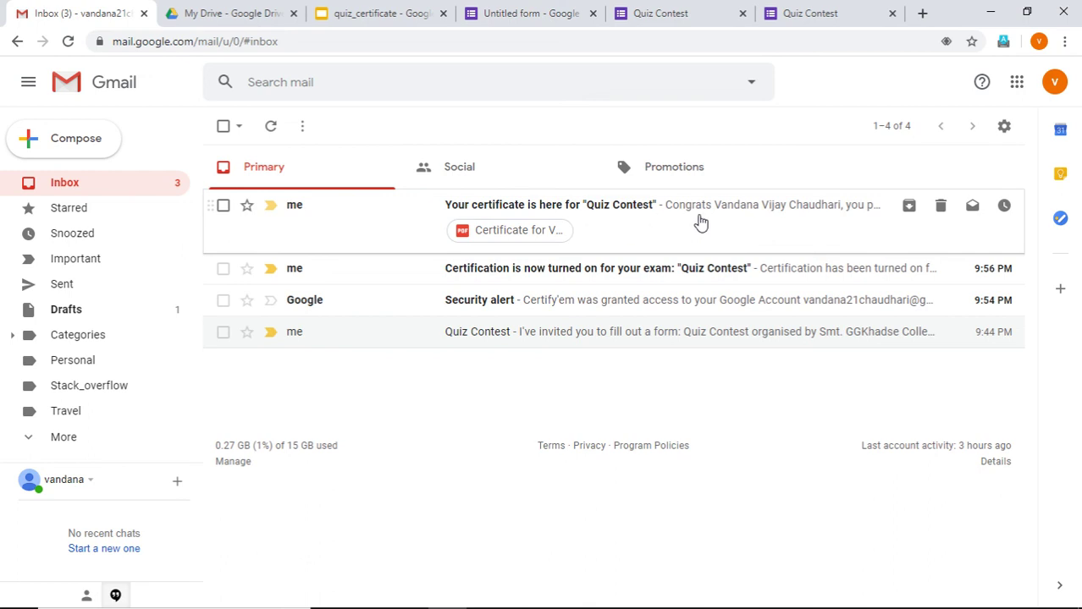
left_click(745, 267)
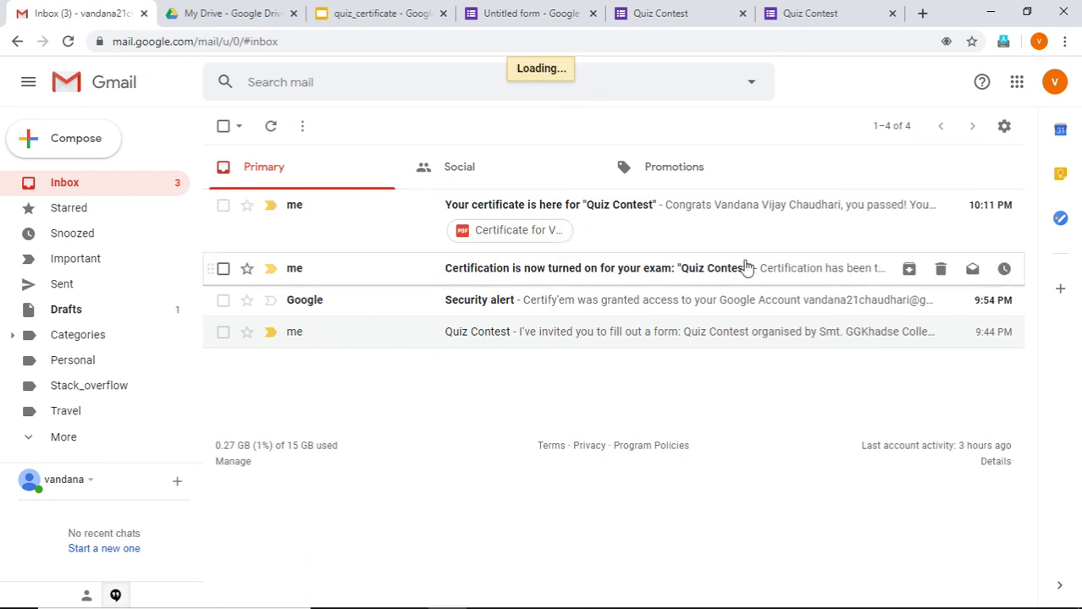
left_click(699, 243)
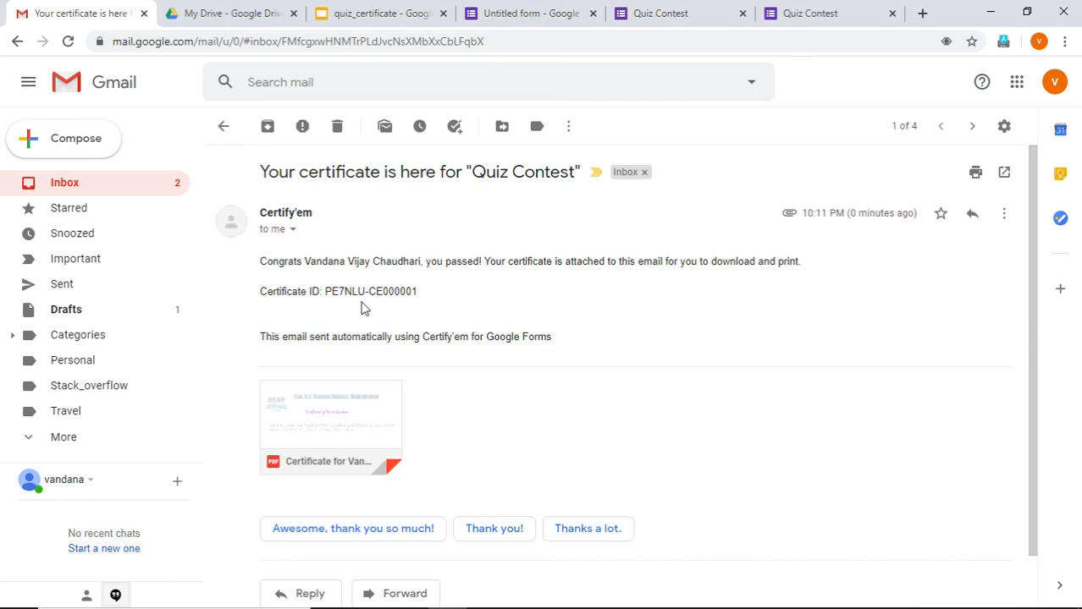
scroll(364, 313, "down", 1)
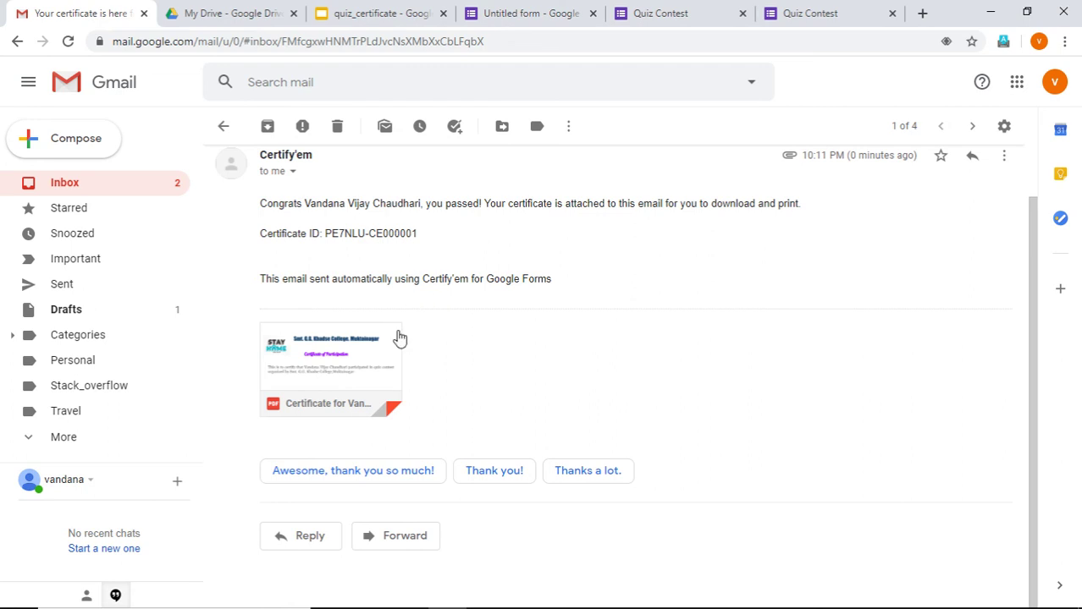
left_click(297, 398)
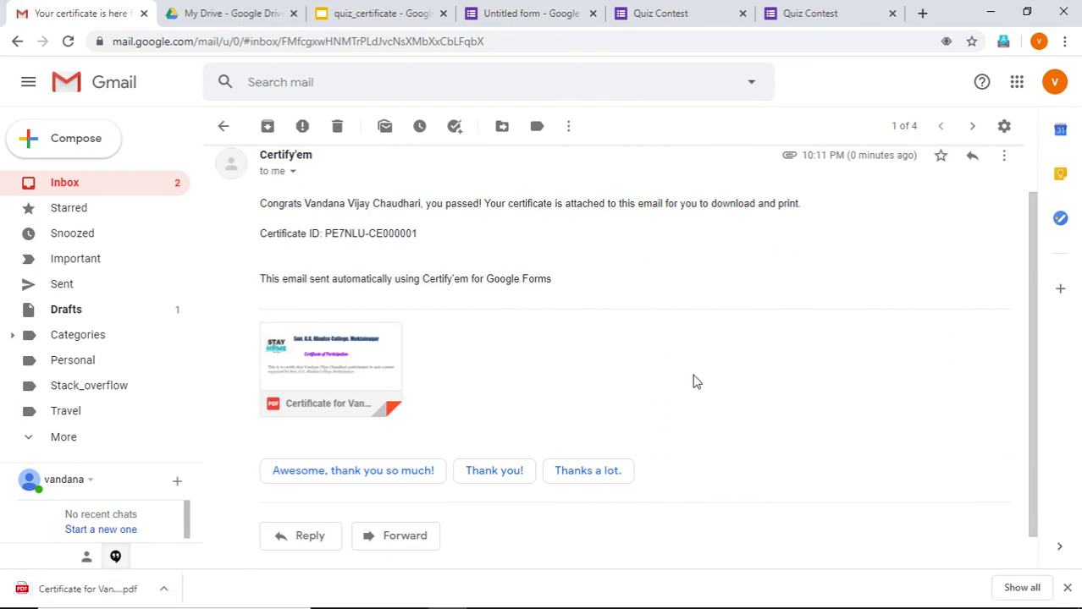
left_click(91, 590)
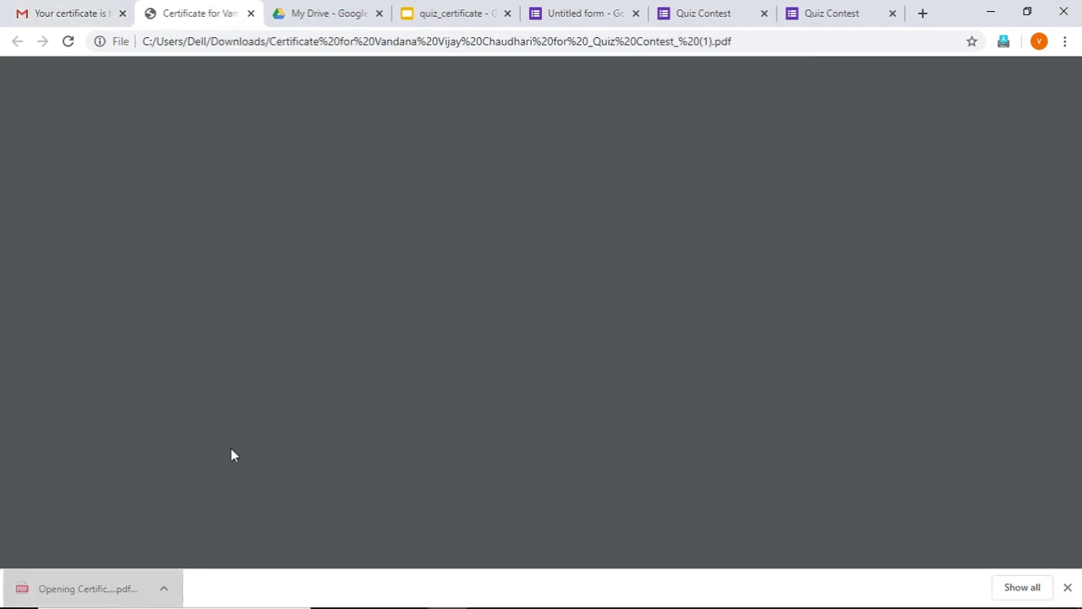